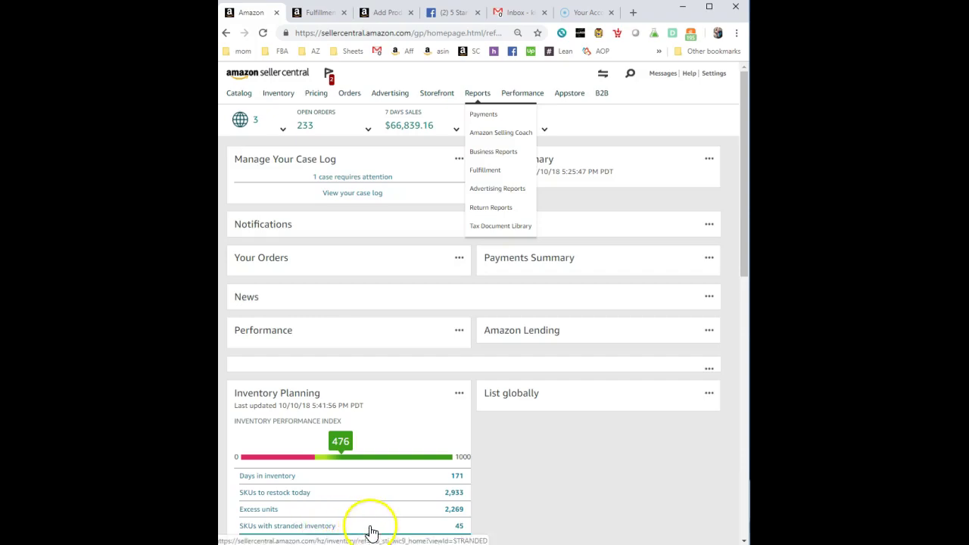
Open the Bulk Fix Stranded Inventory page in the fulfillment reports and request a new report download.
left_click(538, 511)
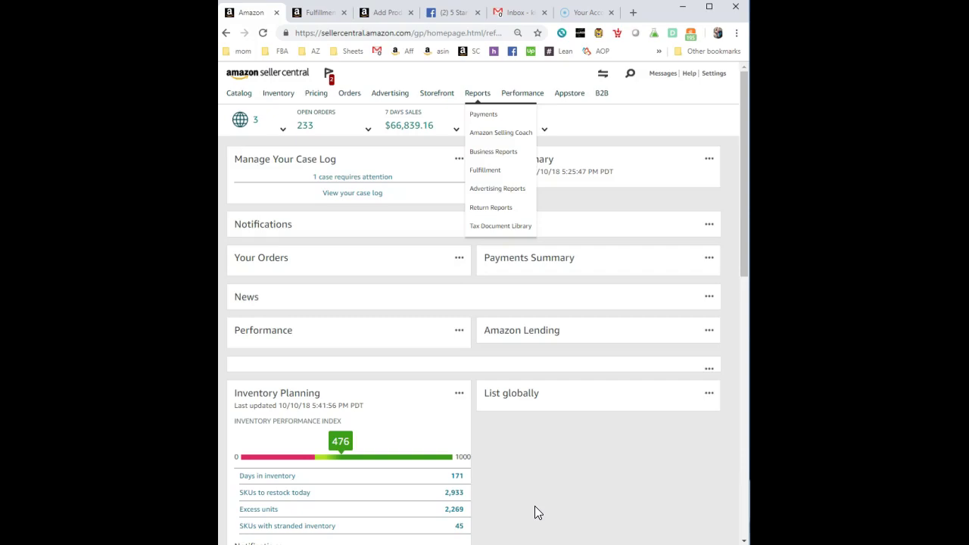
left_click(532, 497)
left_click(482, 173)
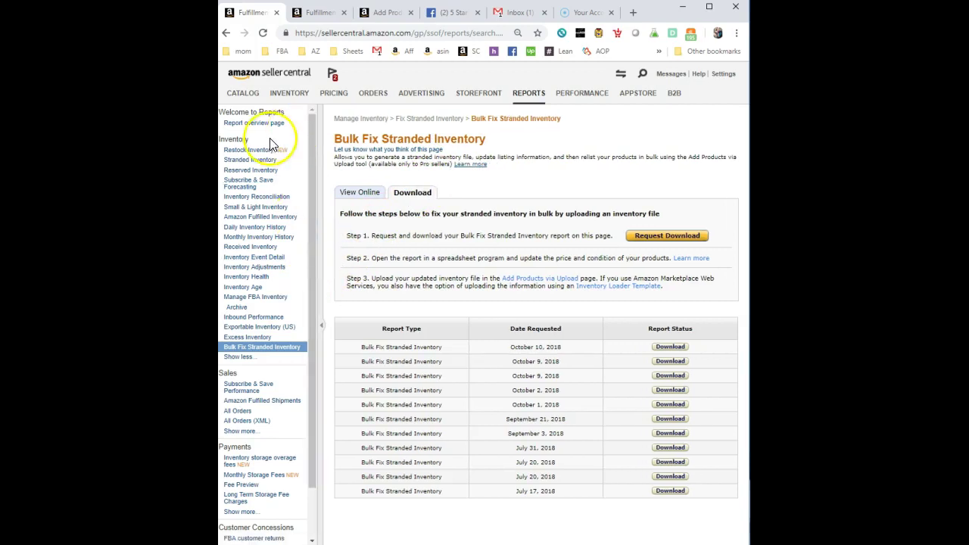
mouse_move(240, 353)
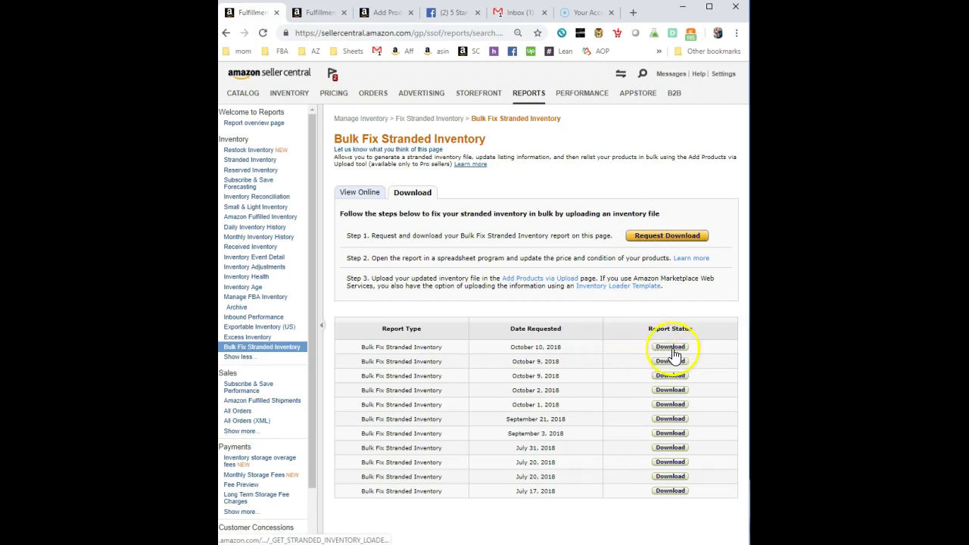
left_click(675, 235)
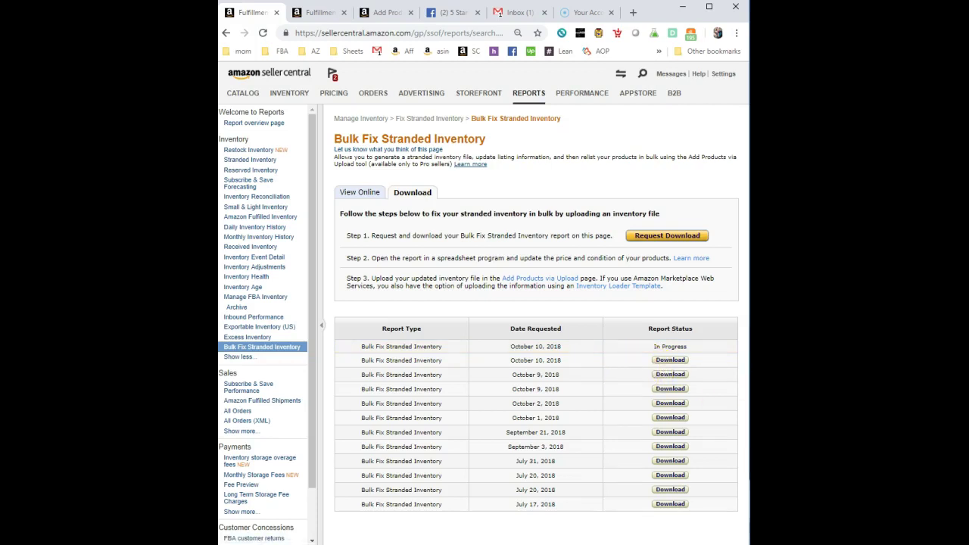
Switch to the Souped up stranded demo.xlsx workbook in Excel and inspect the item-condition entry in row 4 of the numbered report sheet.
left_click_drag(968, 27, 576, 17)
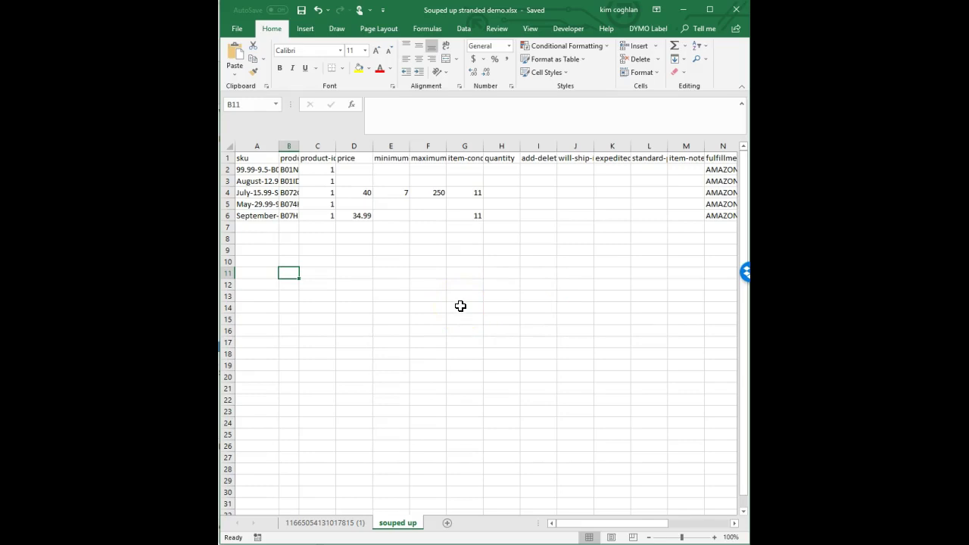
left_click(326, 524)
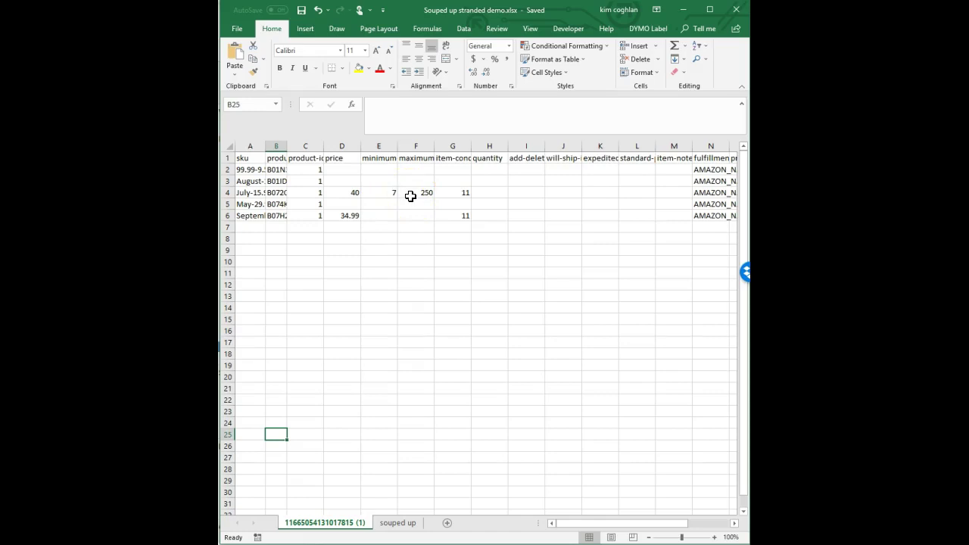
left_click(453, 154)
left_click(443, 193)
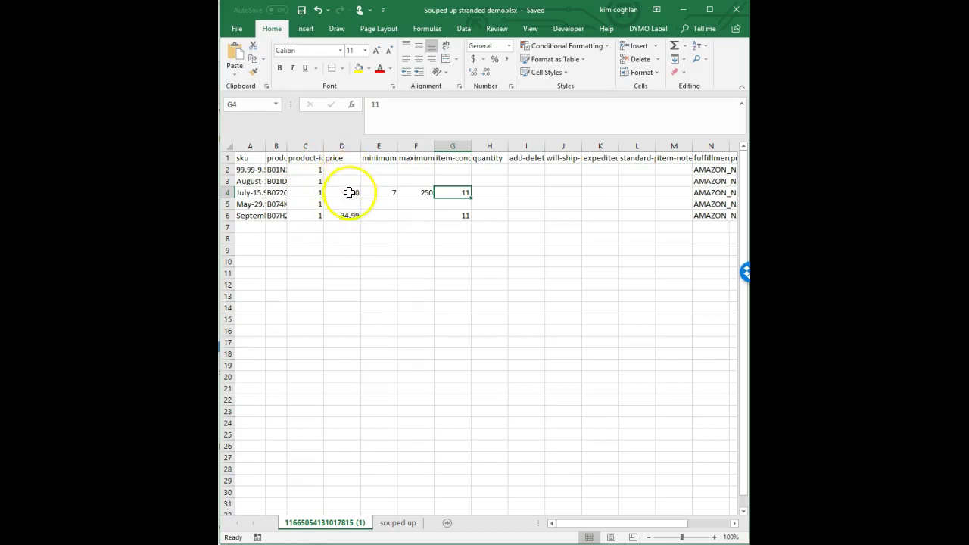
Enter the missing prices 200 in D2, 40 in D3 and 70 in D5, and widen the sku column.
left_click(352, 166)
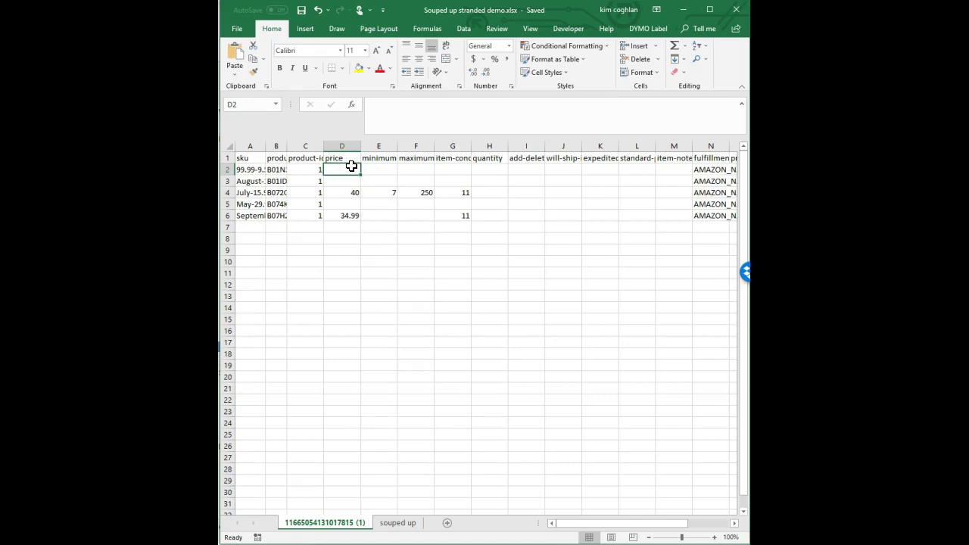
type("200")
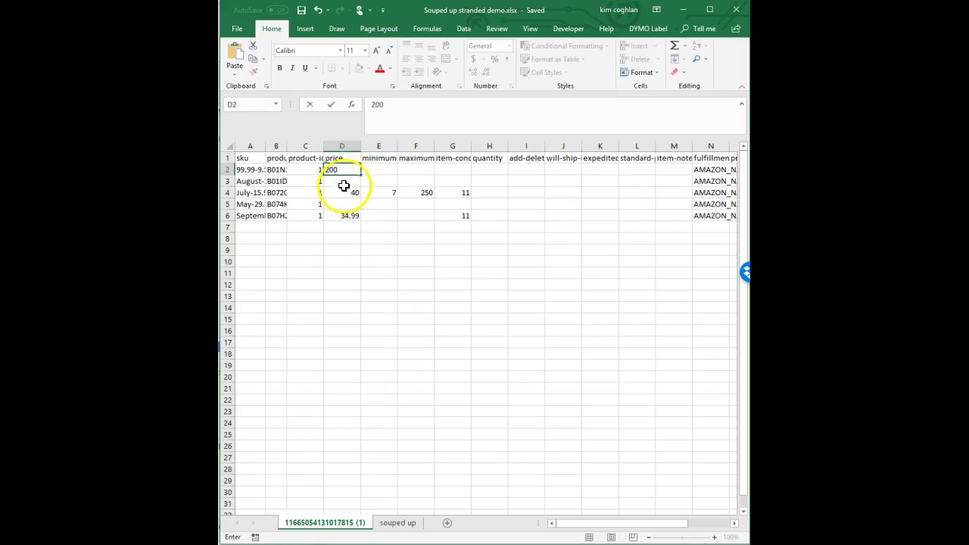
key("Return")
left_click_drag(262, 146, 289, 146)
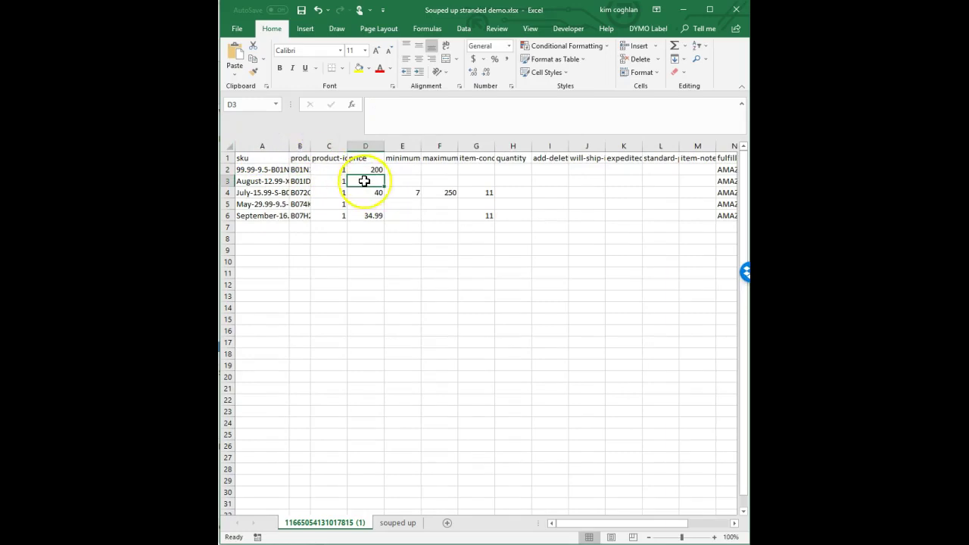
type("40")
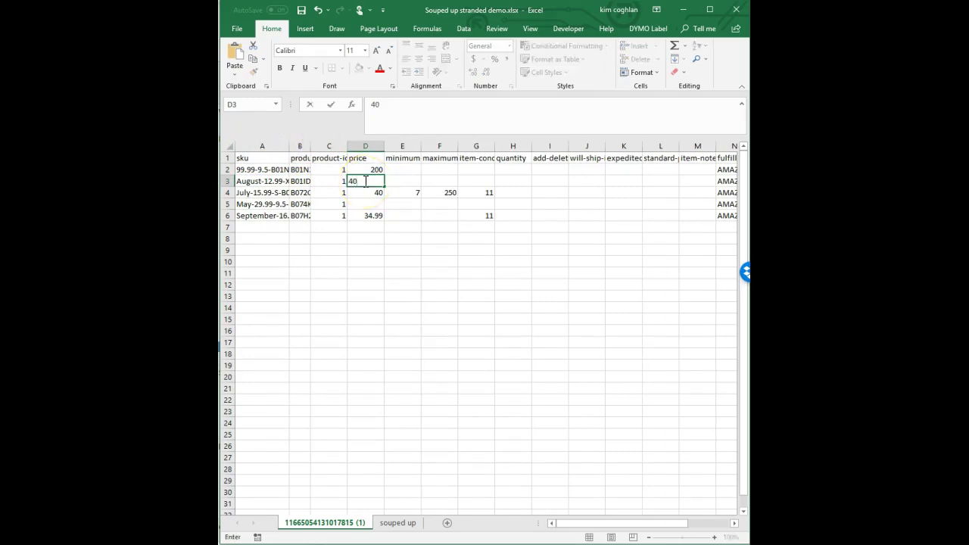
left_click(361, 204)
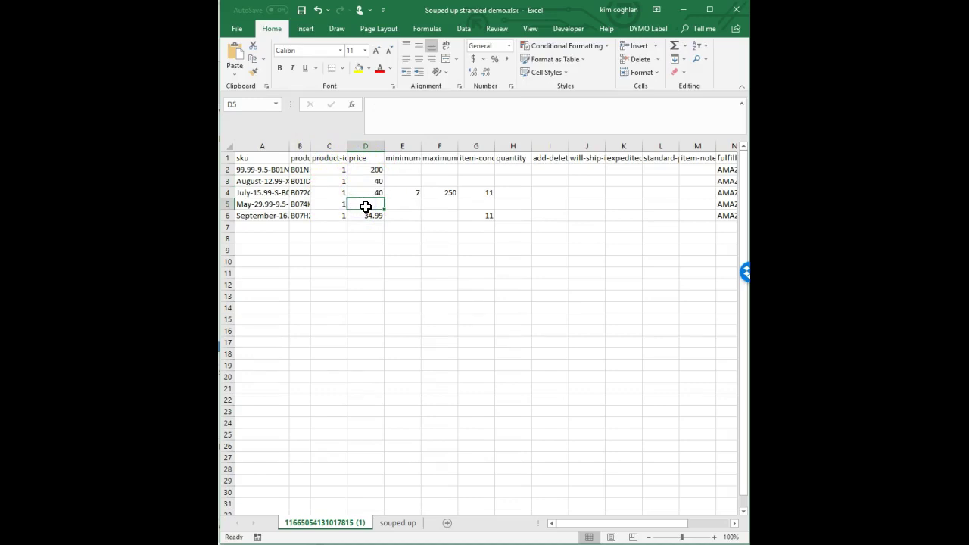
type("70")
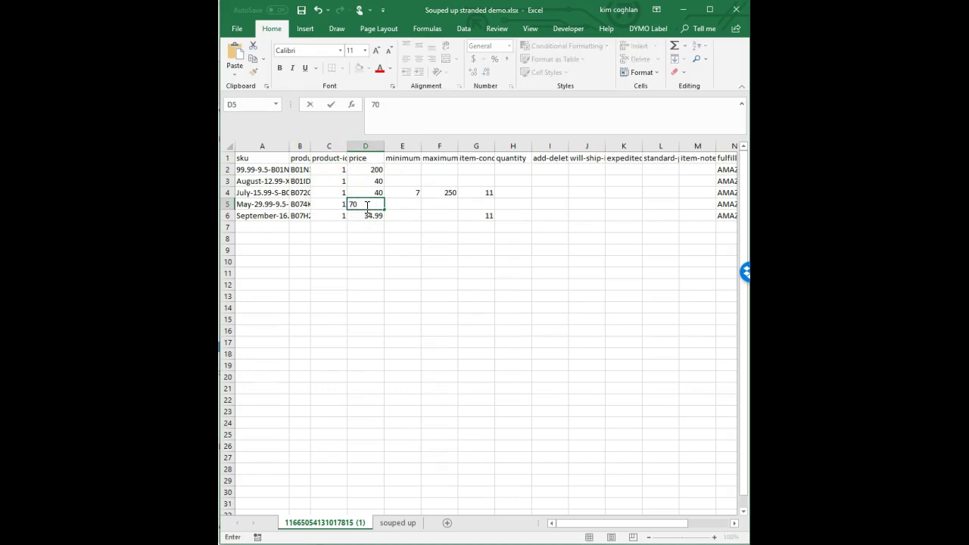
left_click(397, 216)
Fill rows 2 to 6 with minimum price 7, maximum price 250 and item condition 11, based on row 4.
left_click_drag(406, 194, 492, 218)
left_click(485, 219)
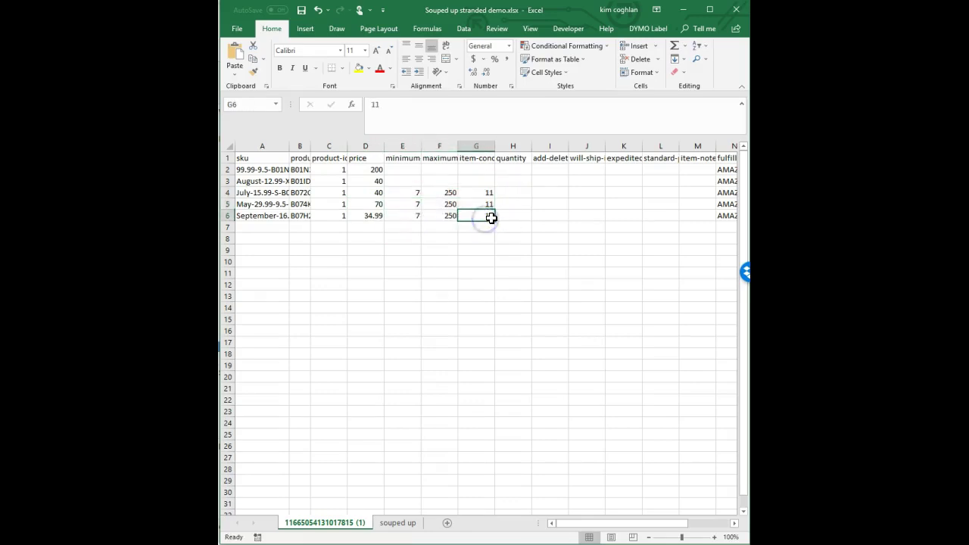
left_click_drag(417, 215, 496, 170)
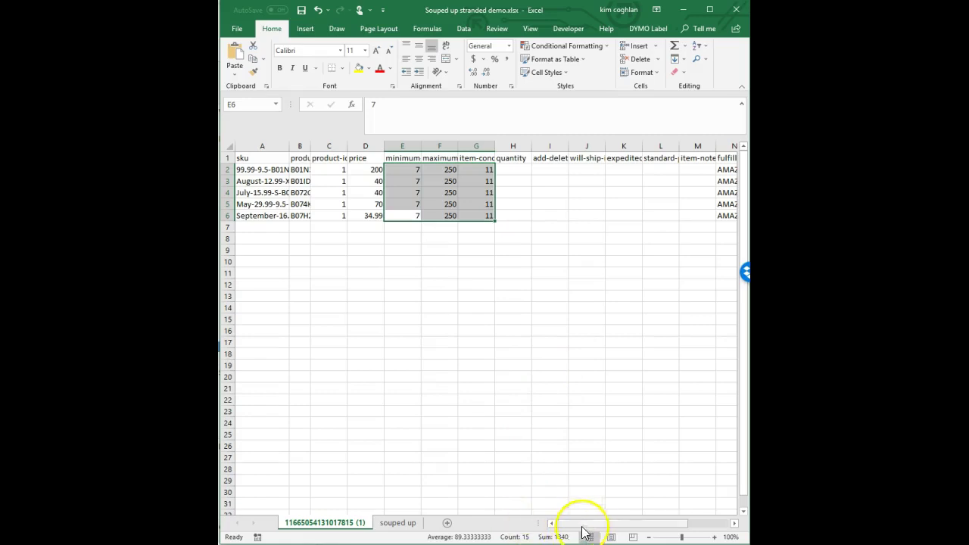
Copy the batteries_required, are_batteries_included and supplier_declared_dg_hz_regulation1 columns, cells R1:T6, from the souped up sheet.
left_click_drag(583, 523, 622, 522)
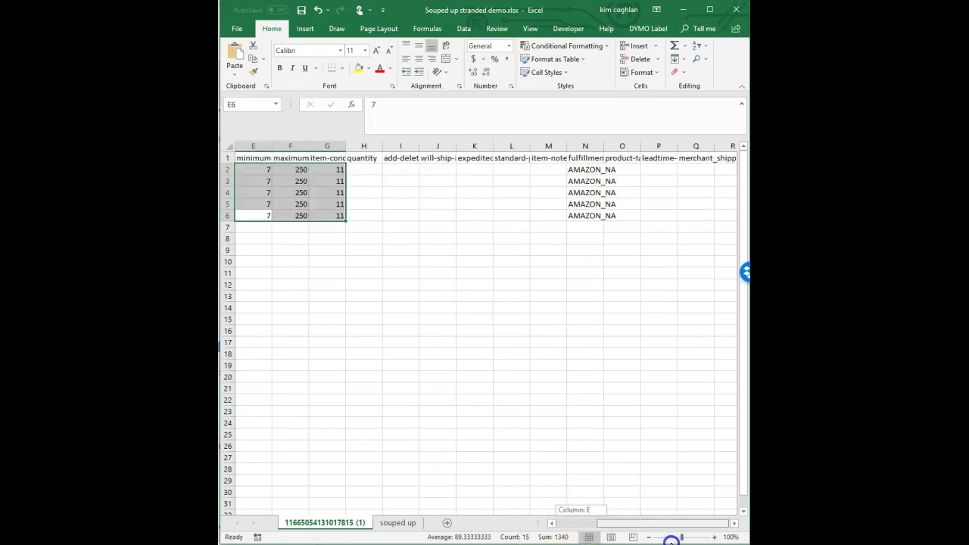
left_click_drag(621, 524, 562, 524)
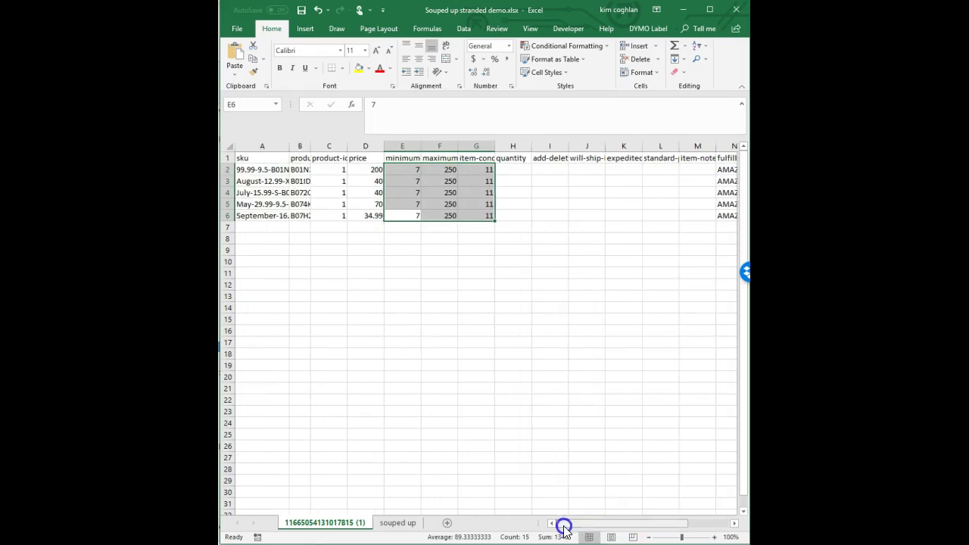
left_click(397, 522)
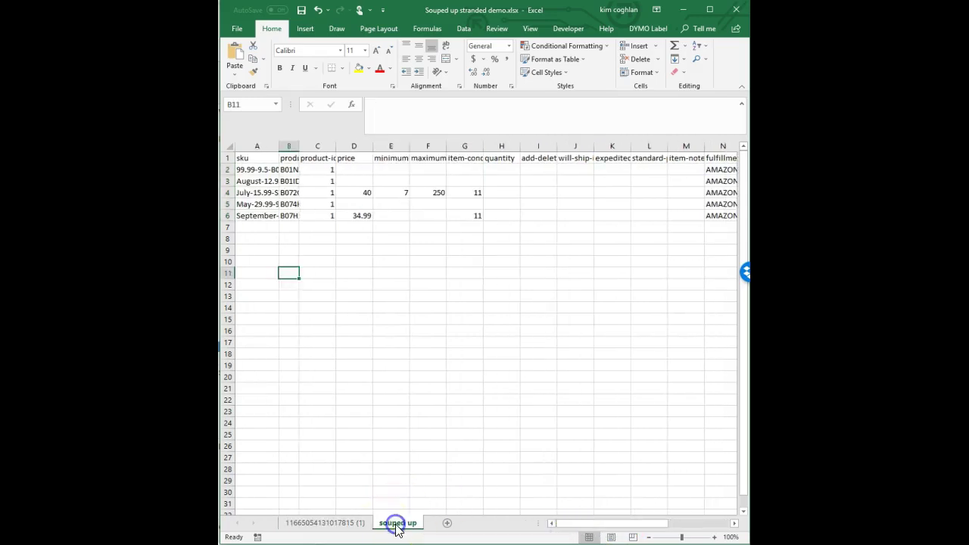
left_click_drag(615, 525, 713, 514)
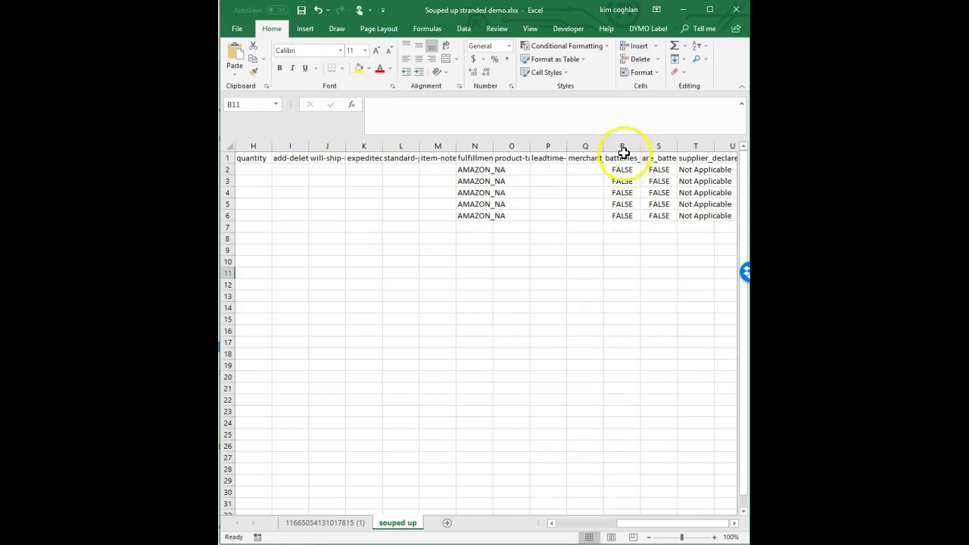
left_click(680, 159)
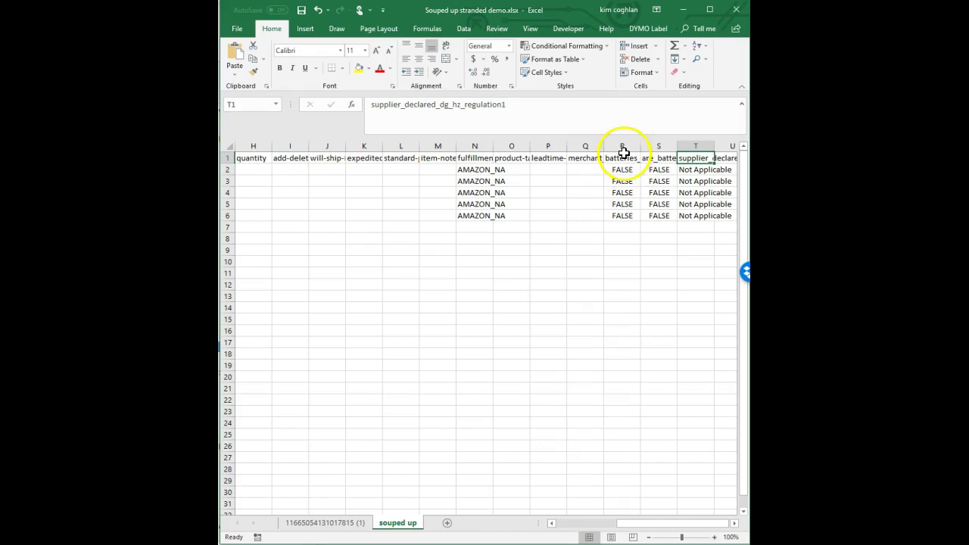
left_click_drag(623, 154, 688, 221)
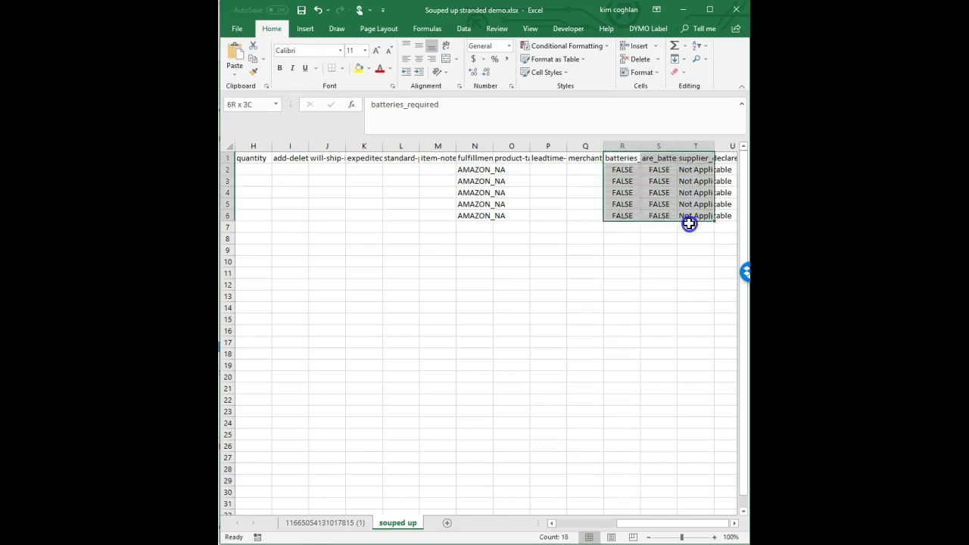
left_click(689, 224)
left_click_drag(621, 156, 686, 213)
right_click(652, 184)
key("ctrl+c")
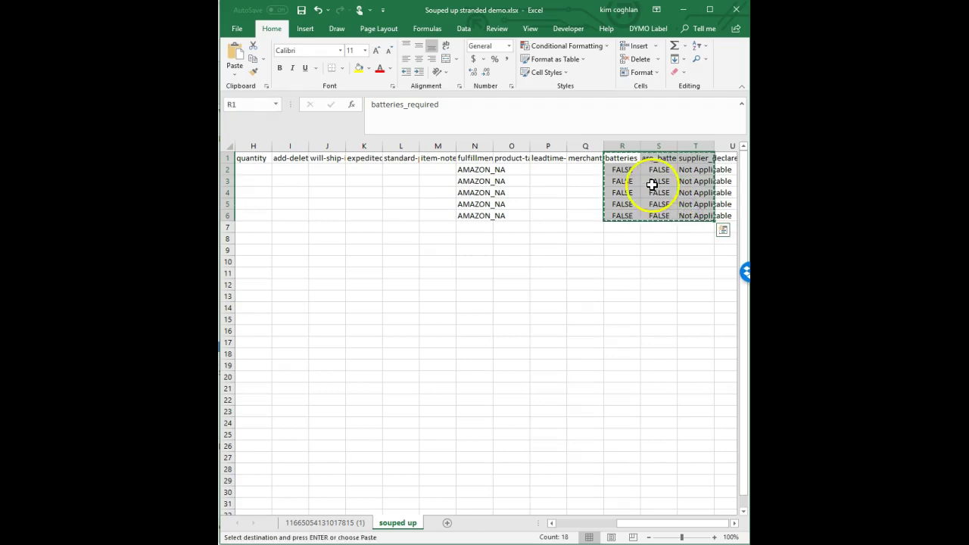
Paste the copied battery and hazard regulation columns into the numbered report sheet, starting at cell R1.
left_click(335, 523)
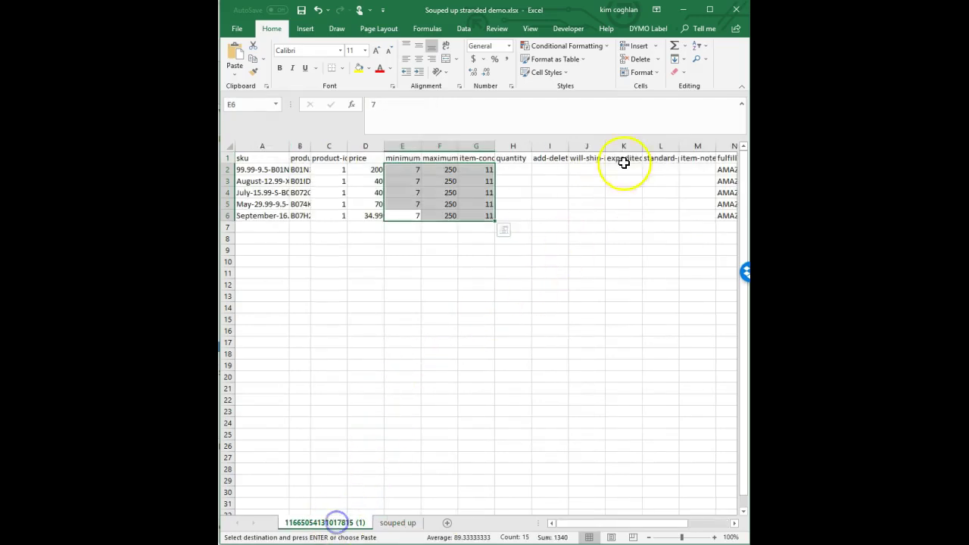
left_click_drag(641, 522, 692, 522)
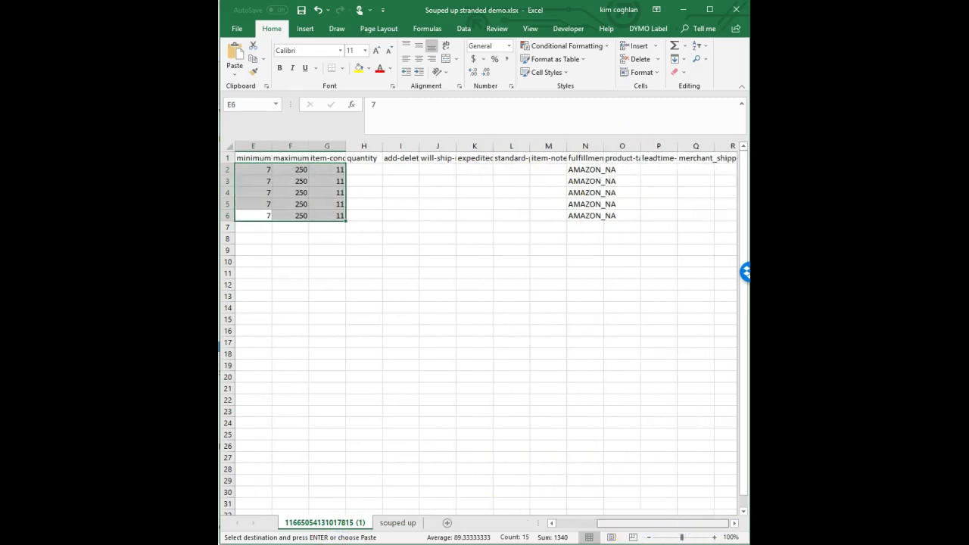
left_click(723, 161)
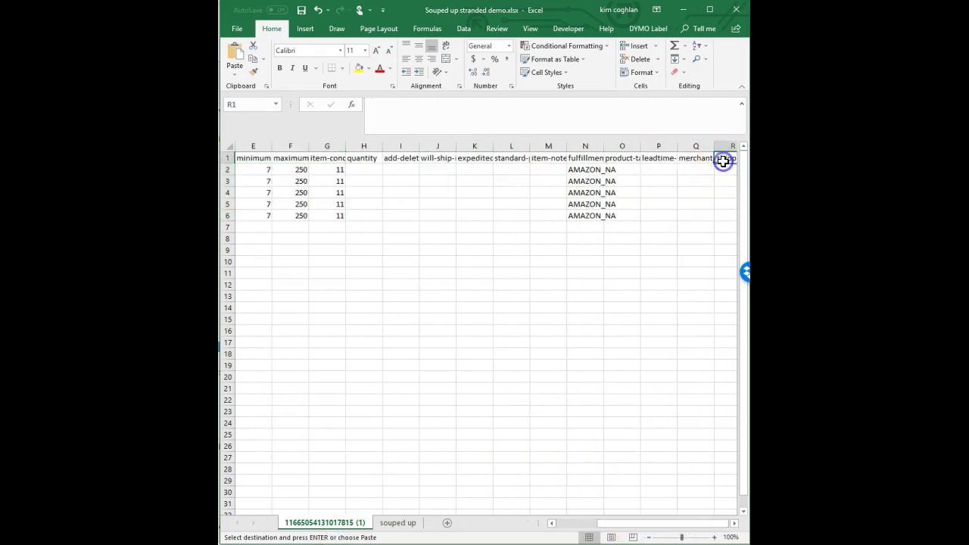
key("ctrl+v")
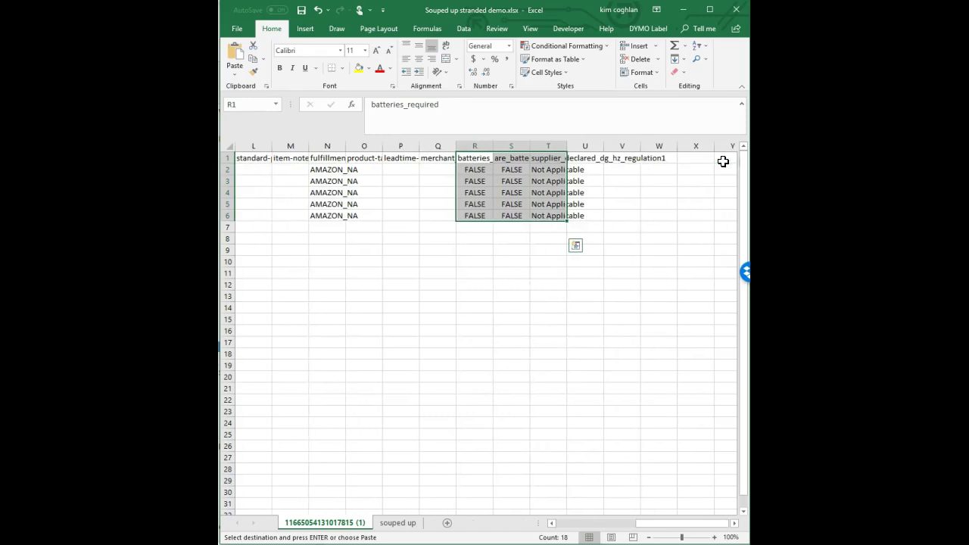
Check the full header names of the pasted columns R, S and T, and save the workbook.
left_click(486, 159)
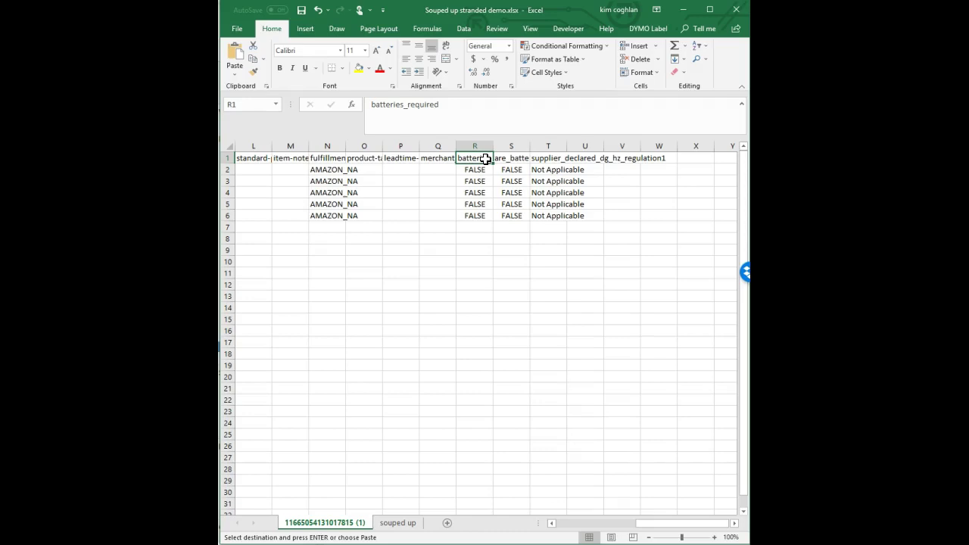
left_click(506, 158)
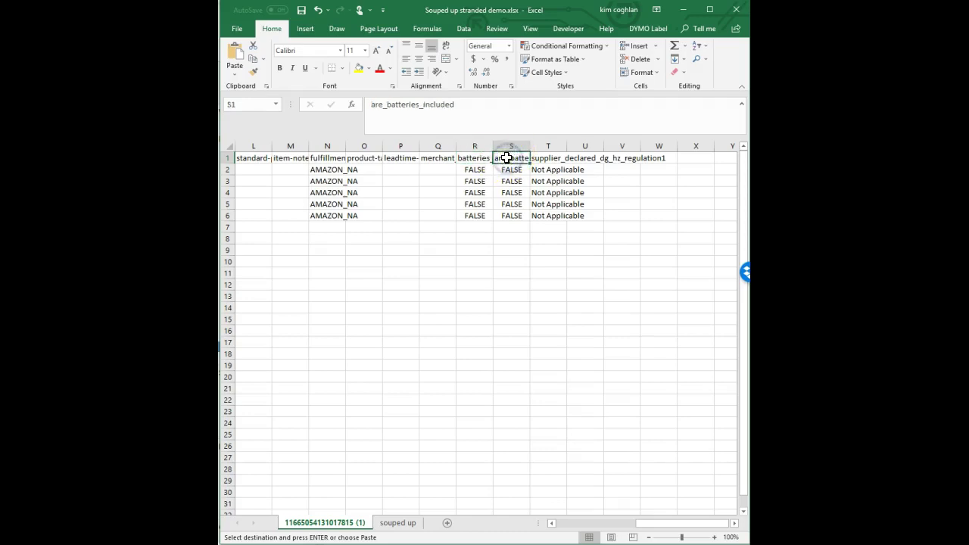
left_click(546, 157)
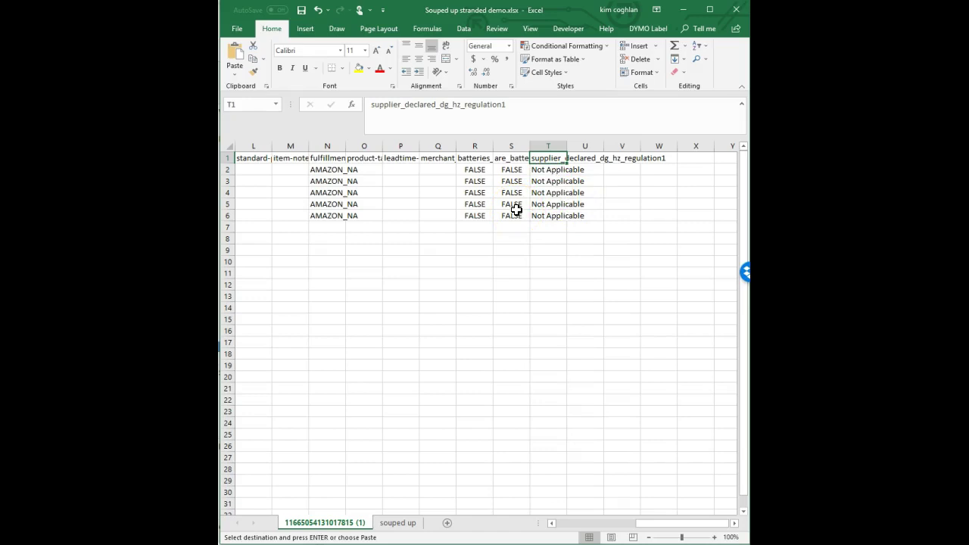
left_click(569, 525)
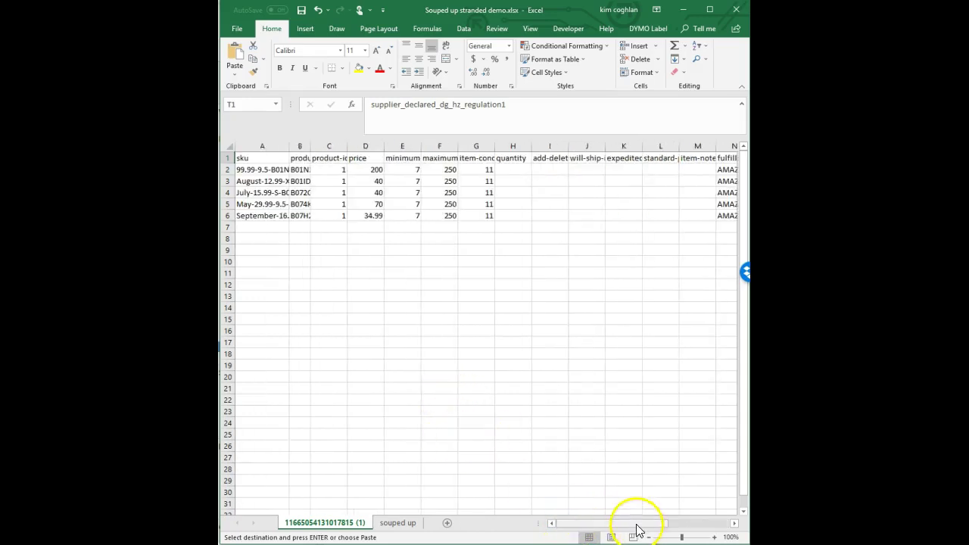
left_click(306, 10)
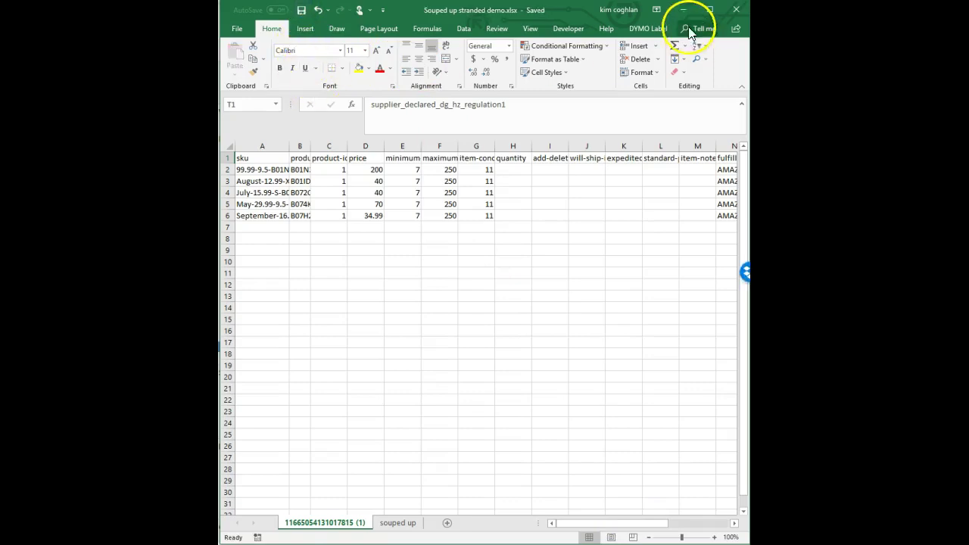
Switch to the browser's Add Products via Upload page and set the Step 2 upload file type to Inventory Loader File.
key("alt+Tab")
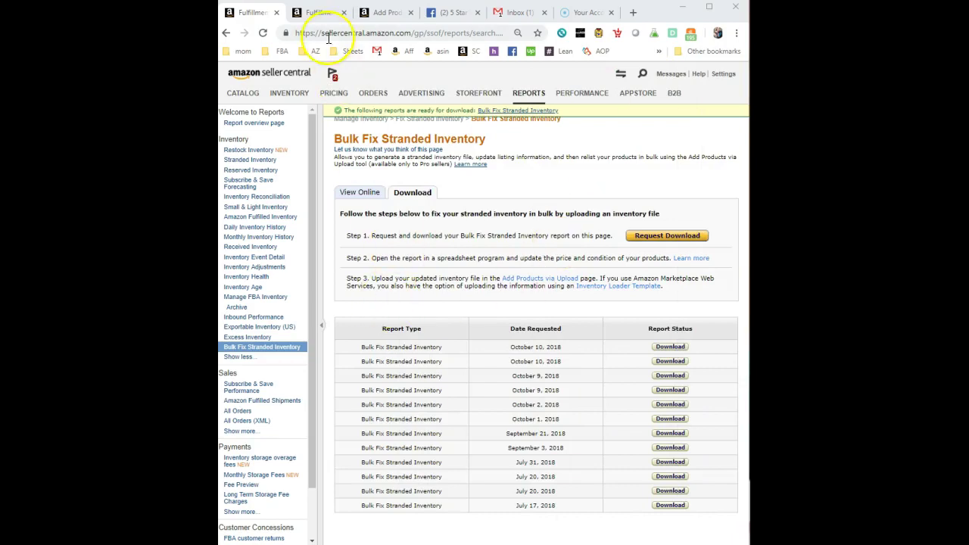
left_click(382, 12)
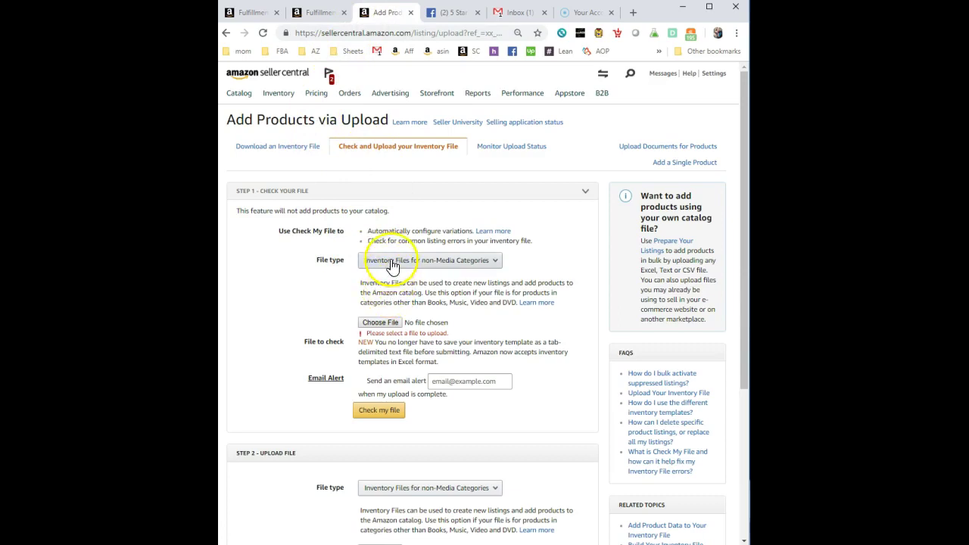
left_click(377, 492)
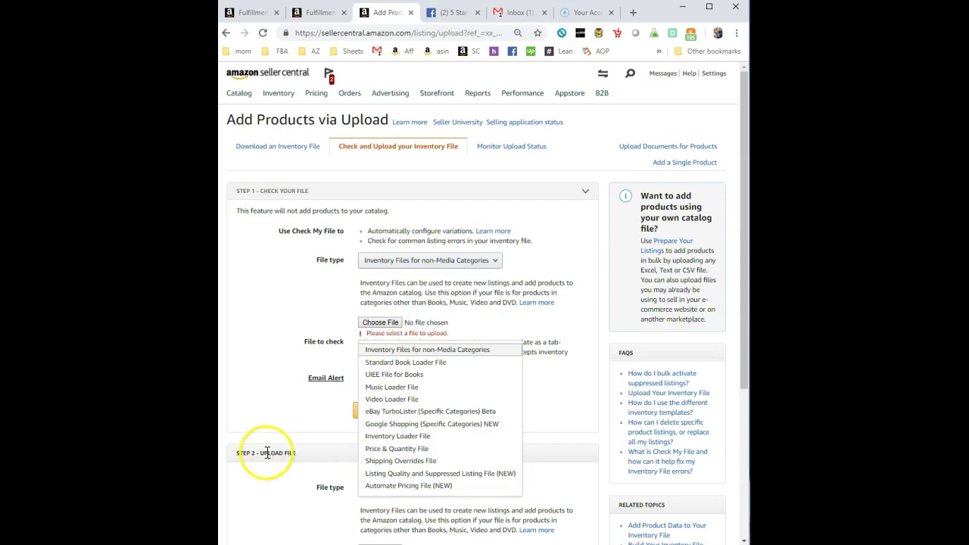
left_click(372, 435)
scroll(340, 488, "down", 1)
scroll(341, 488, "down", 5)
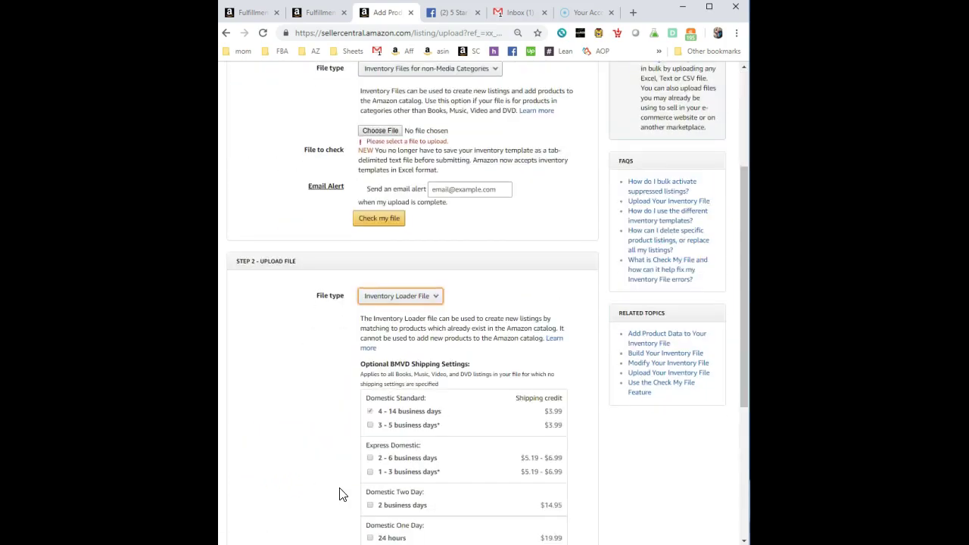
Try to upload the workbook Souped up stranded demo.xlsx from the uploads folder as the Inventory Loader File.
left_click(381, 385)
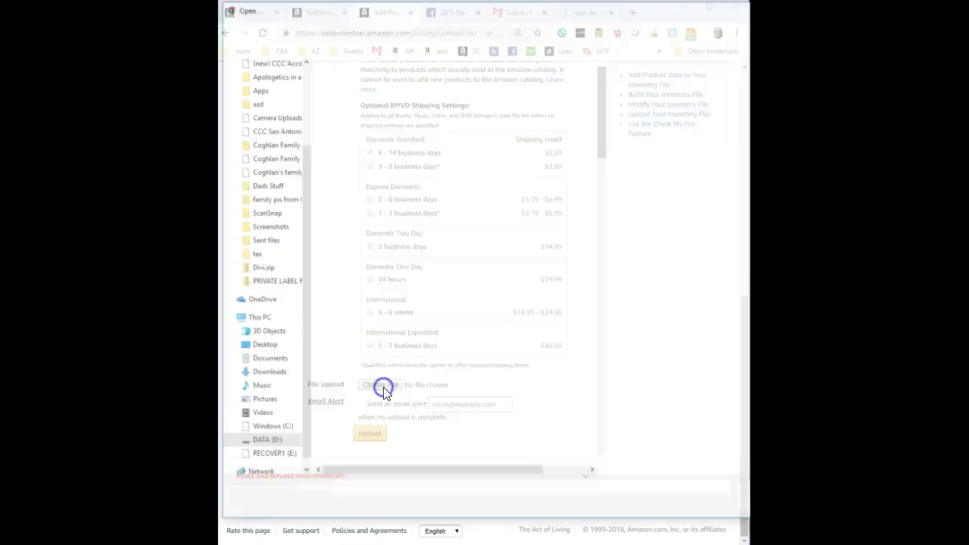
left_click(373, 78)
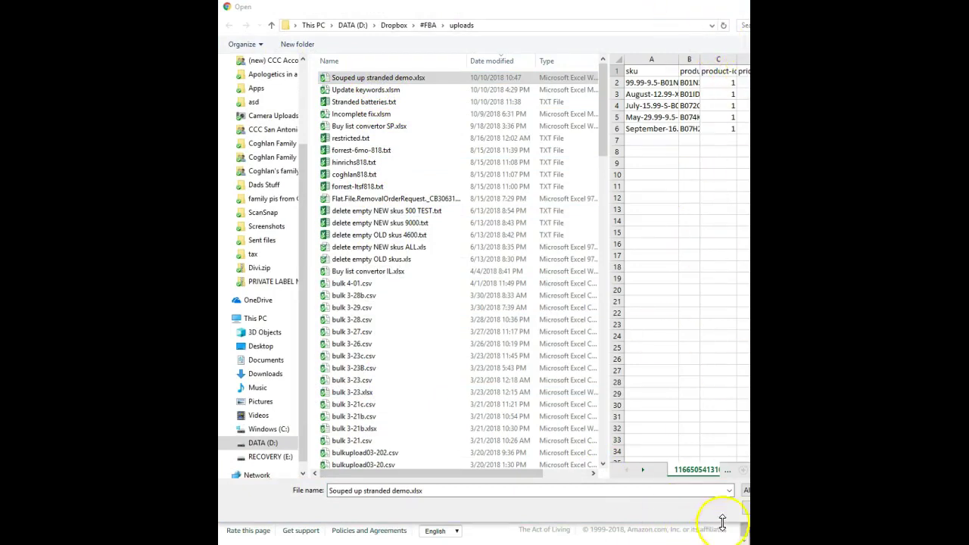
left_click(733, 522)
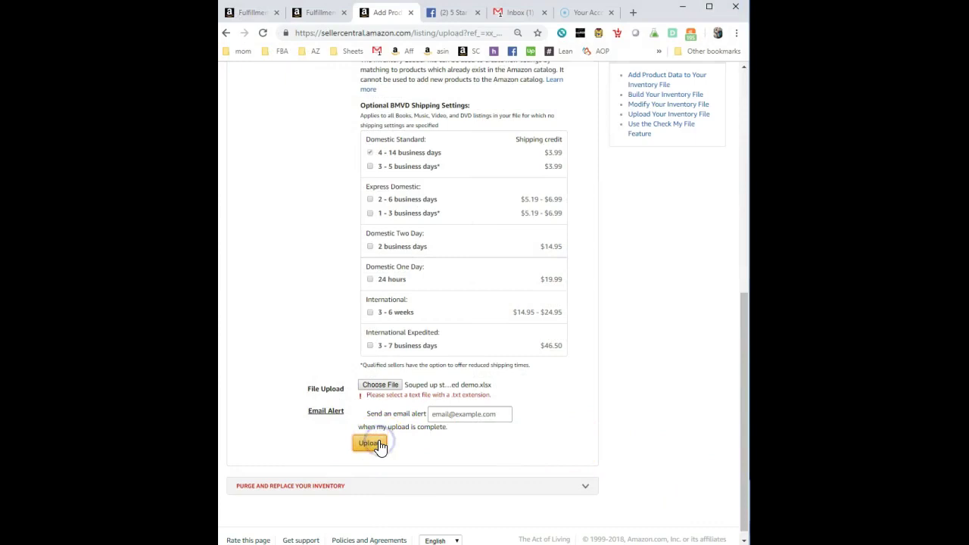
Switch to Excel and save only the active report sheet as Souped up stranded demo in Text (MS-DOS) (*.txt) format in the uploads folder.
left_click(371, 384)
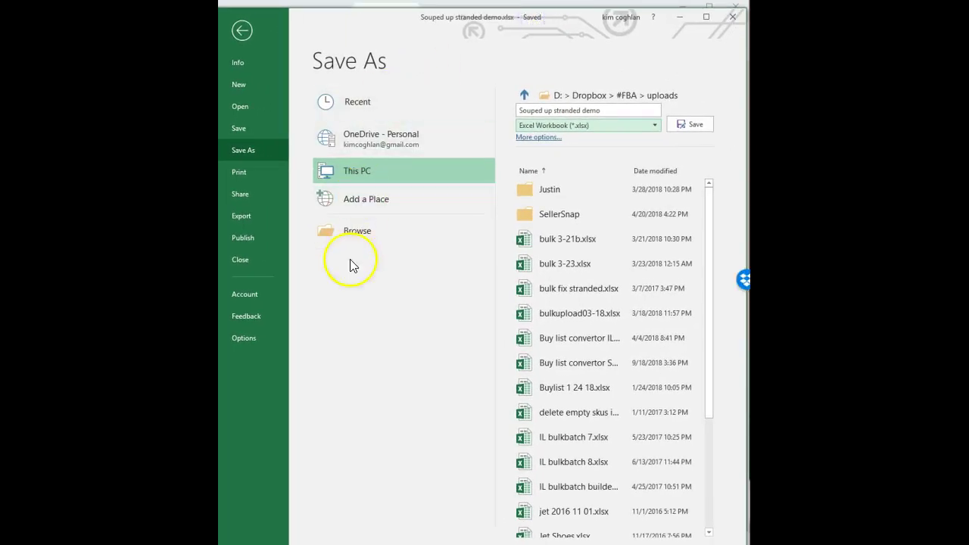
left_click(589, 126)
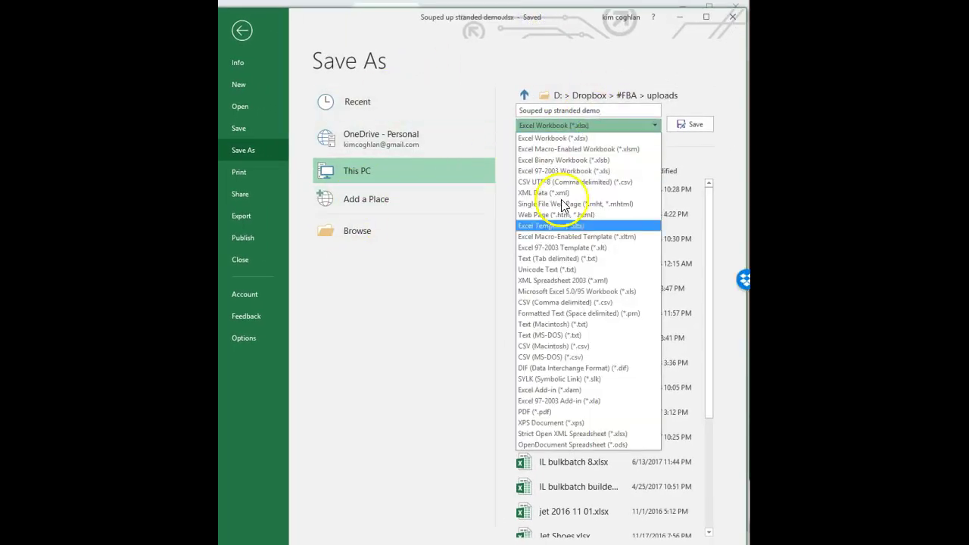
left_click(550, 335)
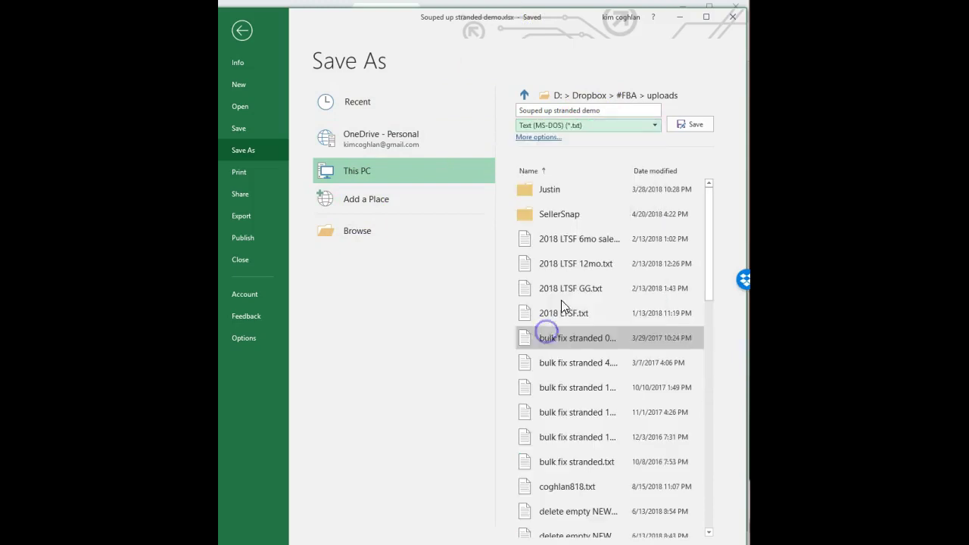
left_click(689, 125)
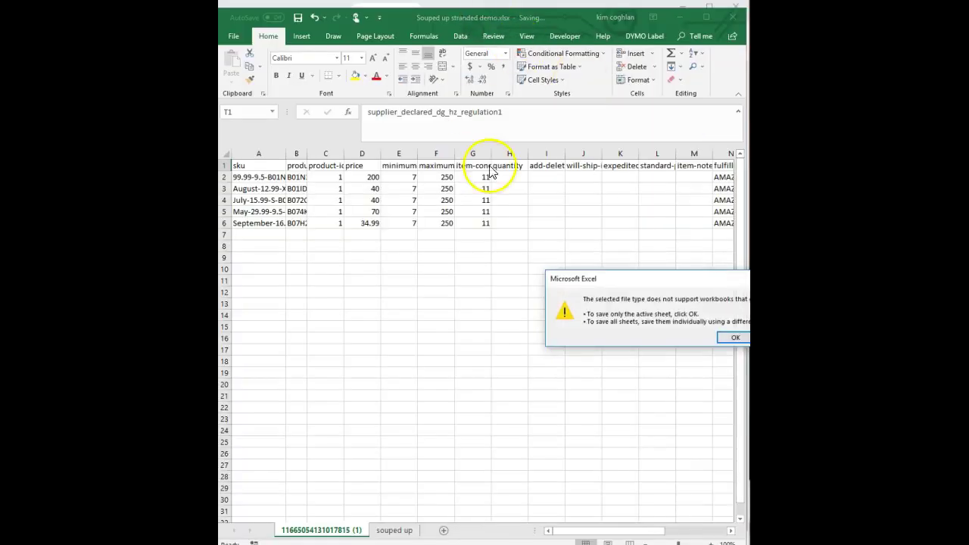
left_click(733, 338)
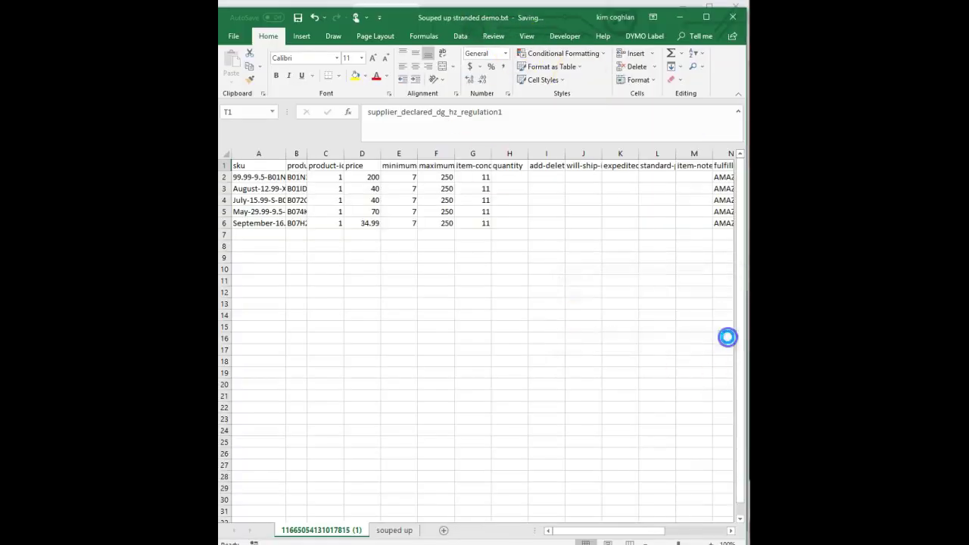
left_click_drag(405, 19, 908, 19)
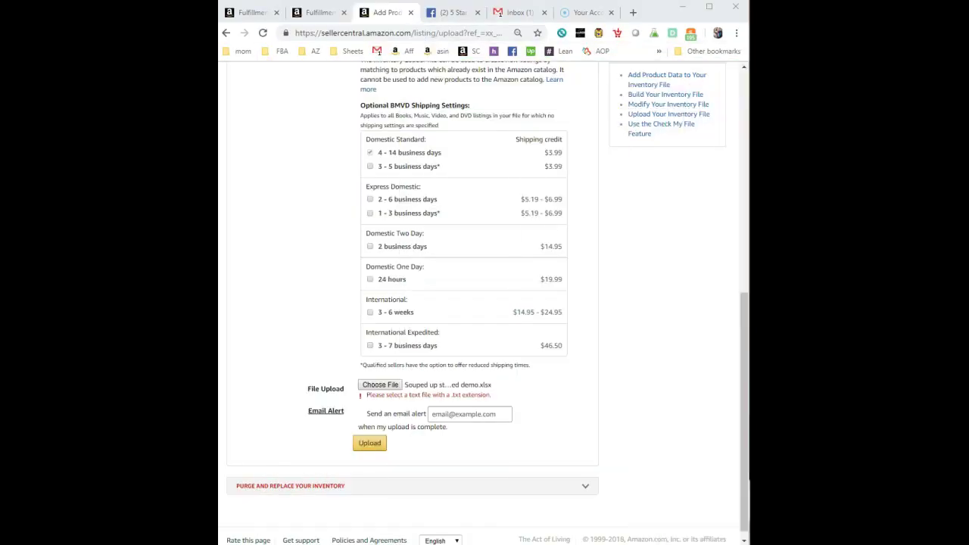
Back in the browser, choose Souped up stranded demo.txt as the Inventory Loader File and upload it.
left_click(381, 384)
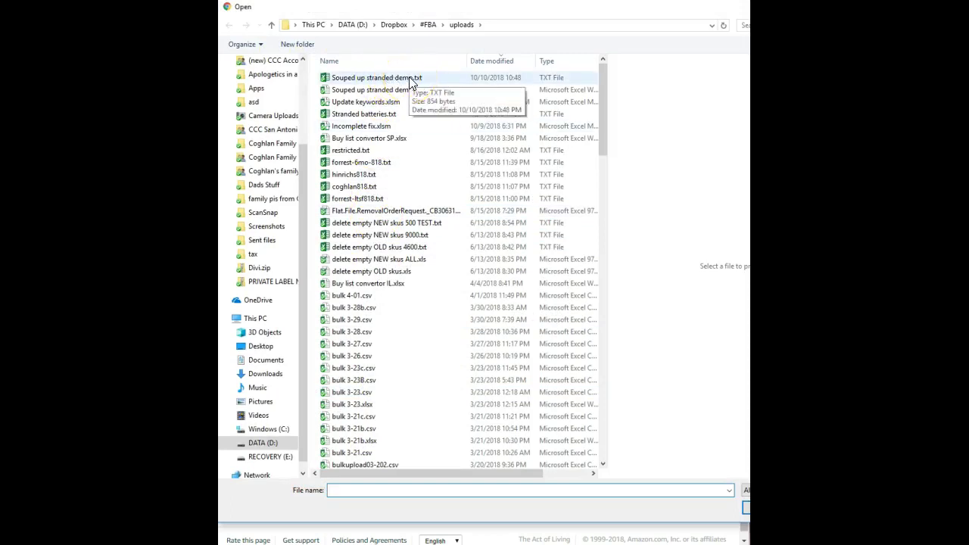
left_click(413, 78)
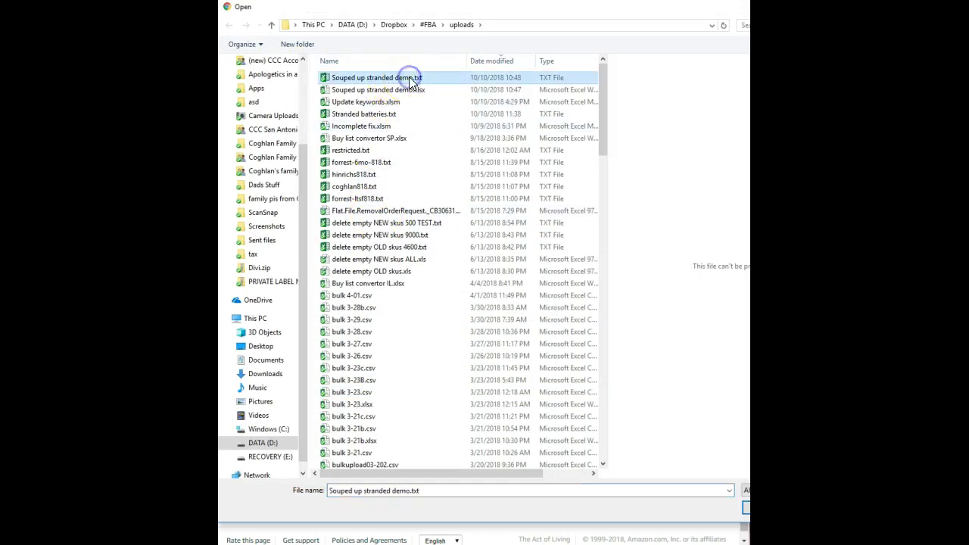
left_click(746, 515)
left_click(371, 437)
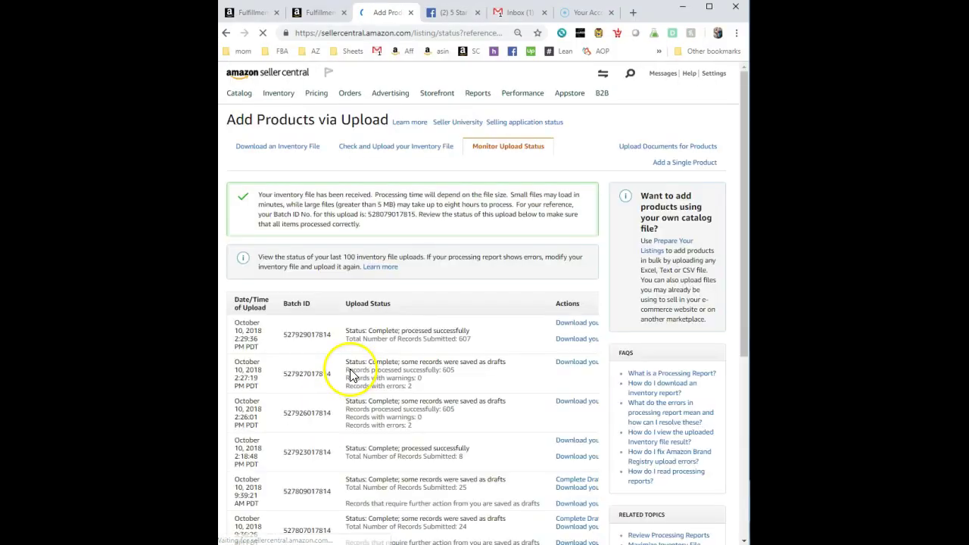